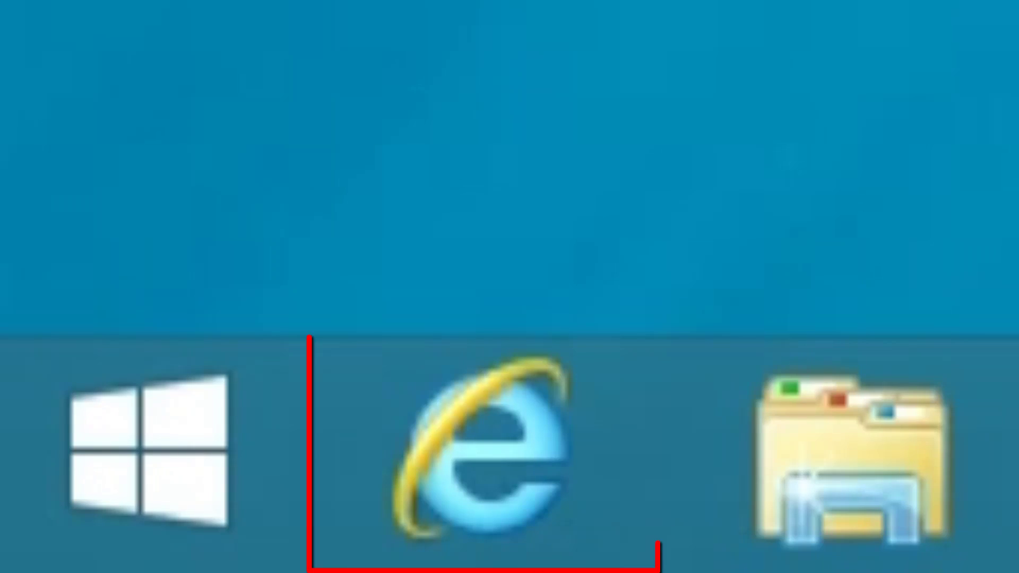
# - Load iobit.com in Internet Explorer to reach the Advanced SystemCare 7 Free home page
pyautogui.click(485, 536)
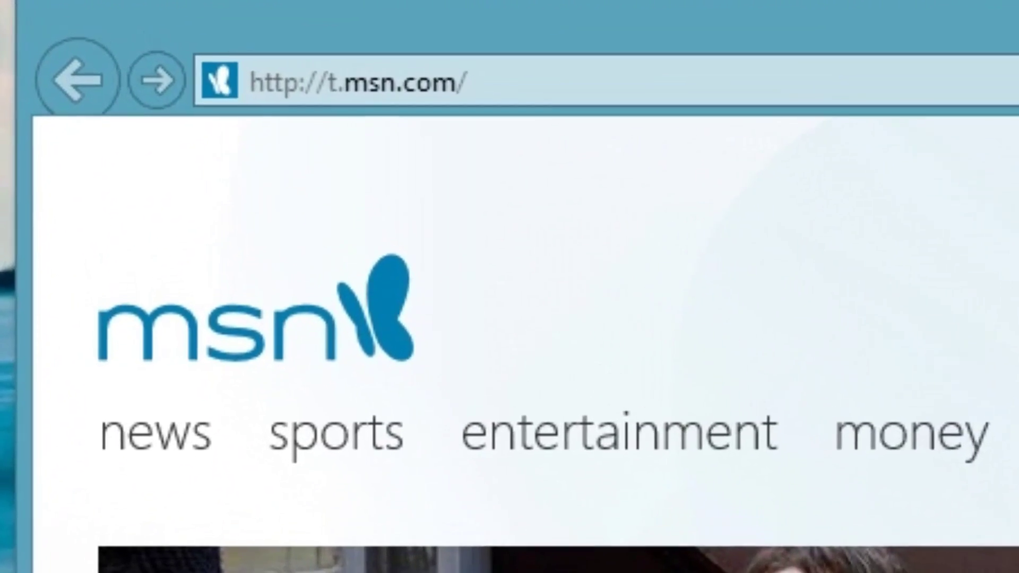
pyautogui.click(865, 136)
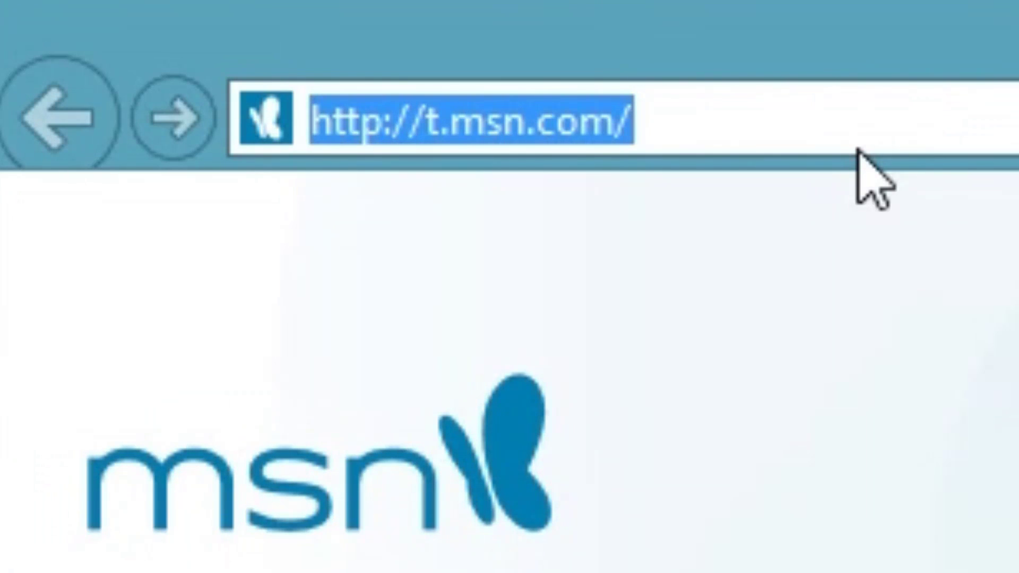
pyautogui.write('iobit.co')
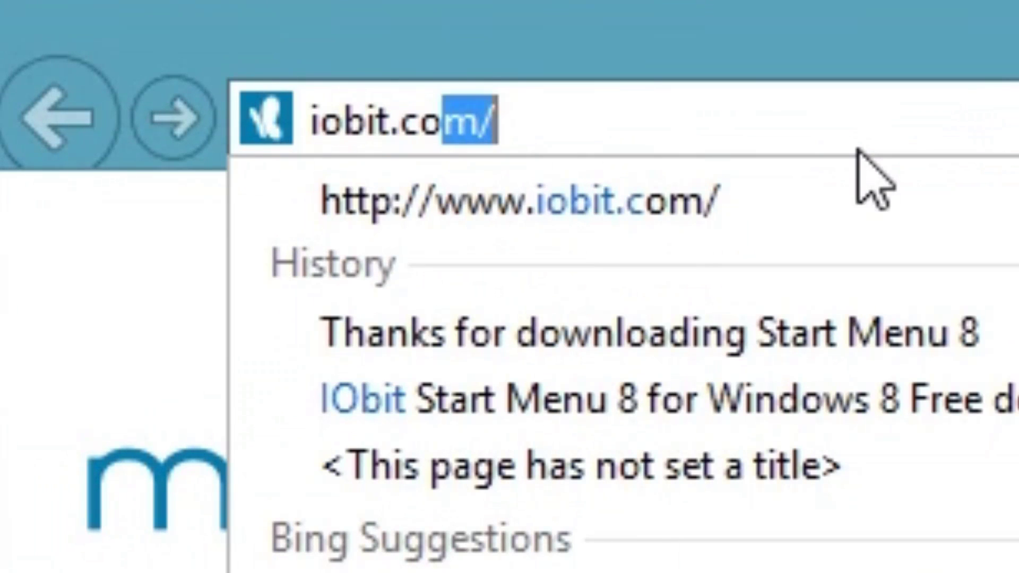
pyautogui.write('m')
pyautogui.press('Return')
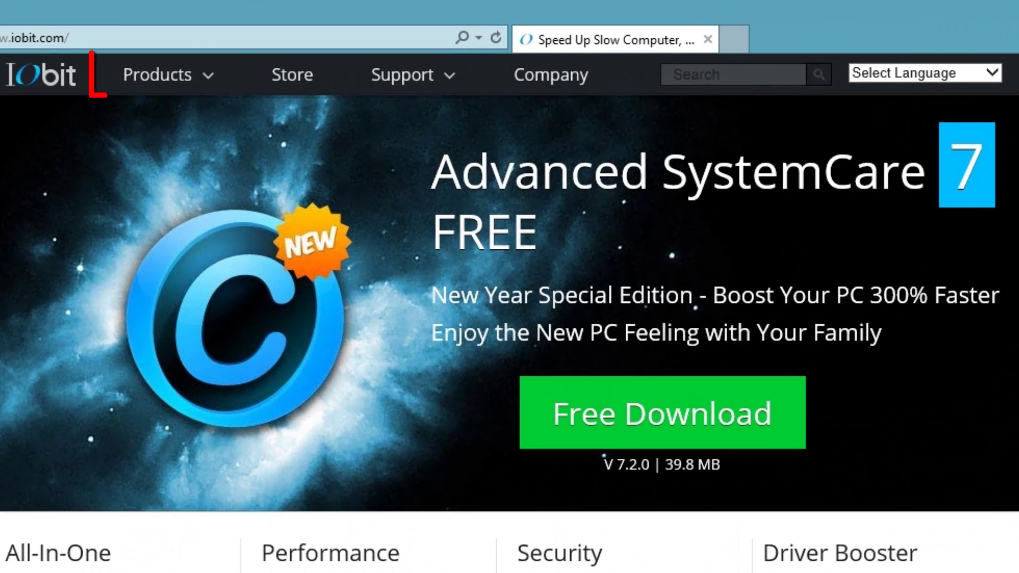
# - From the Products menu, go to Start Menu 8 for Windows 8 and start its free download
pyautogui.moveTo(175, 82)
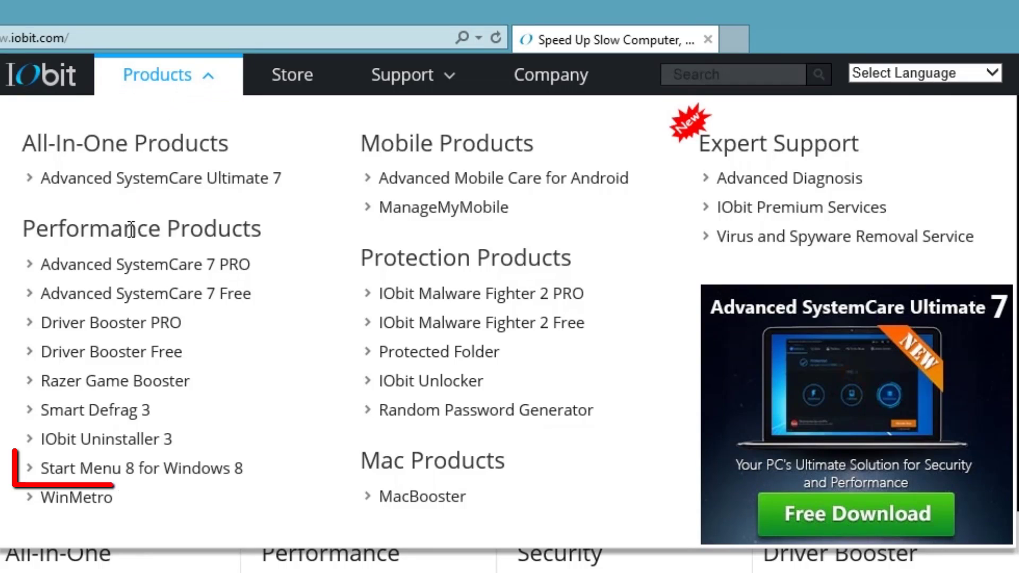
pyautogui.click(175, 471)
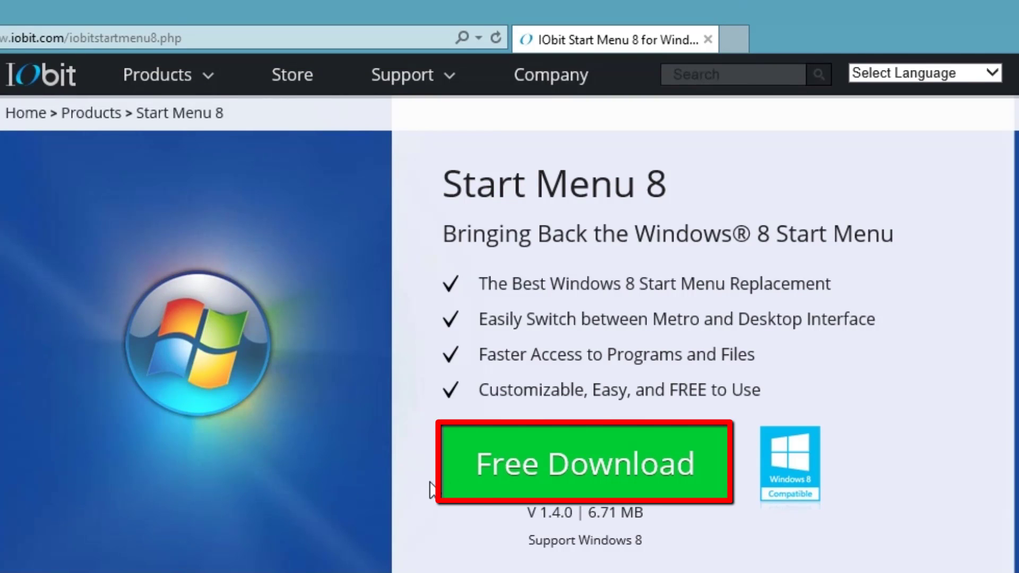
pyautogui.click(550, 482)
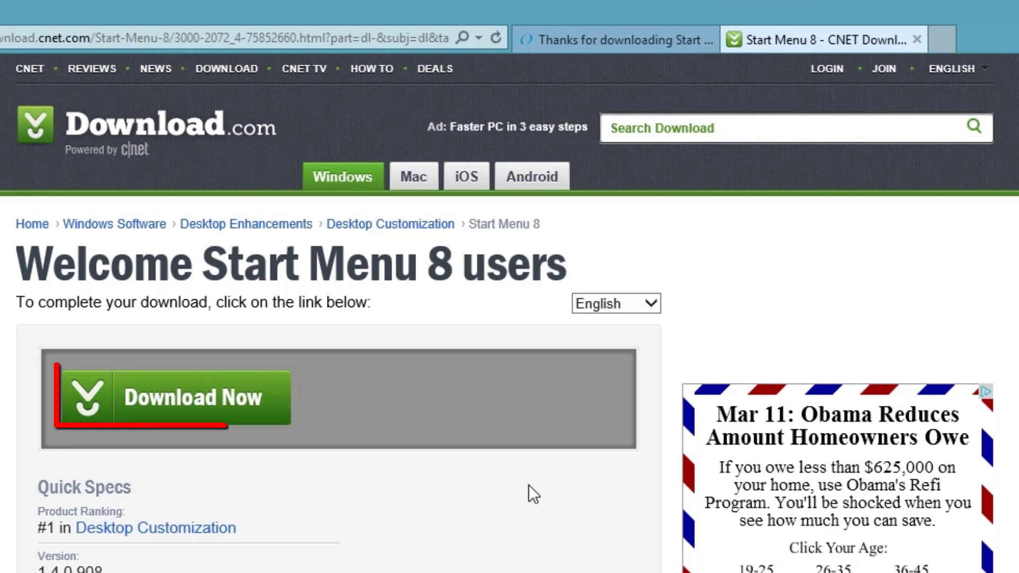
# - Download startmenu-setup.exe from Download.com and run it immediately
pyautogui.click(230, 398)
pyautogui.scroll(-3, 396, 526)
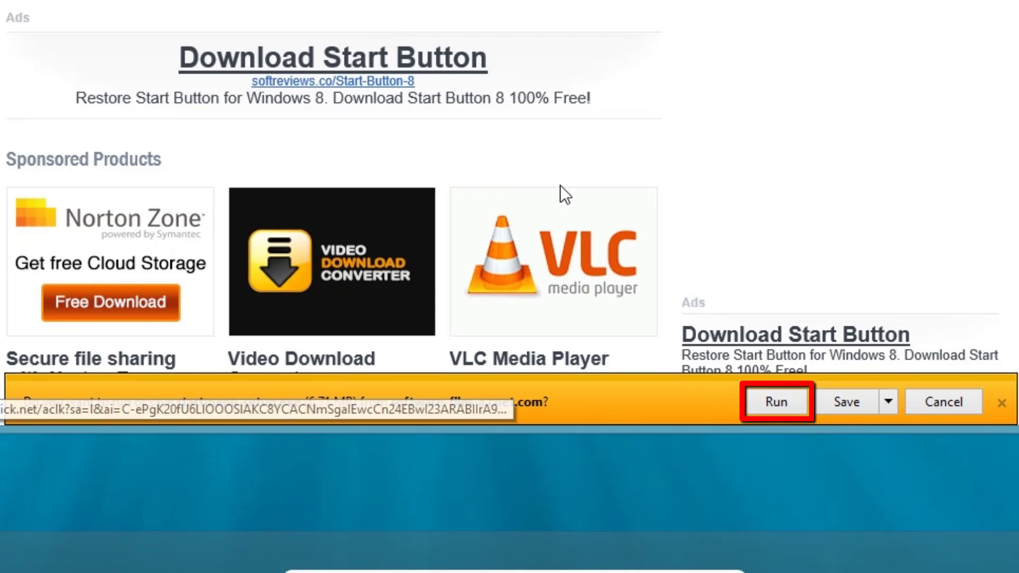
pyautogui.click(790, 405)
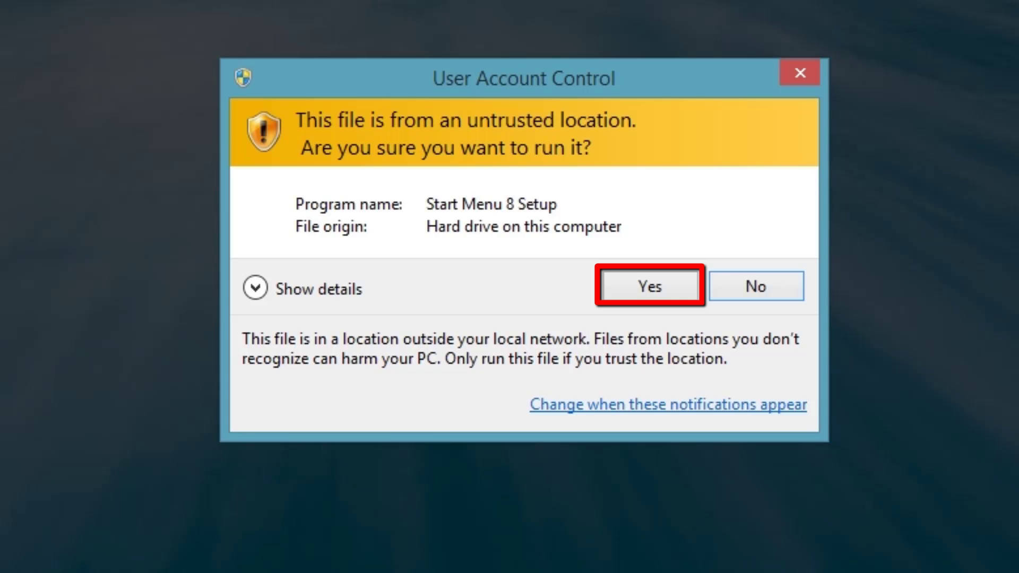
# - Allow setup, accept the licence, and install into C:\Program Files (x86)\IObit\Start Menu 8
pyautogui.click(628, 284)
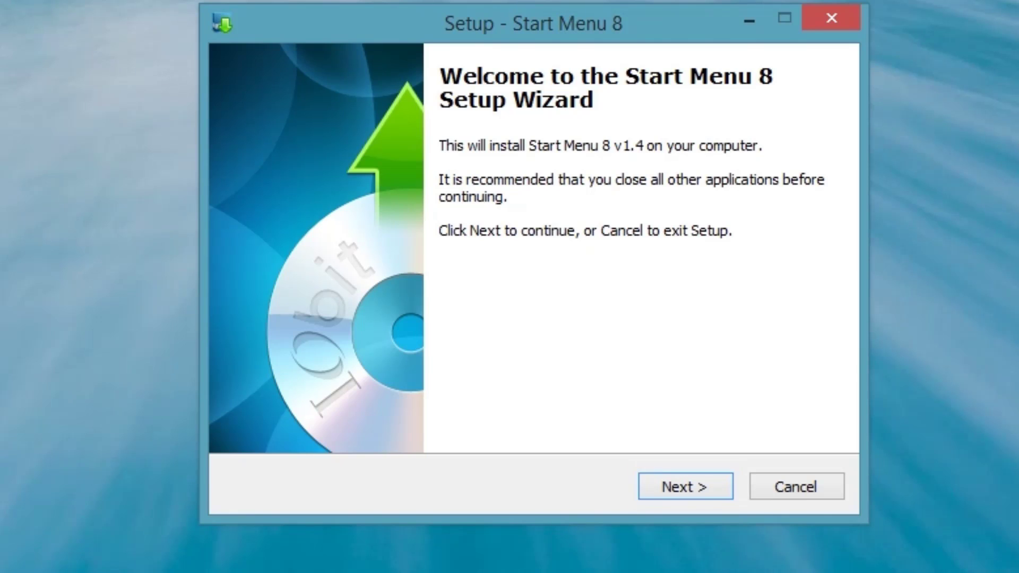
pyautogui.click(721, 495)
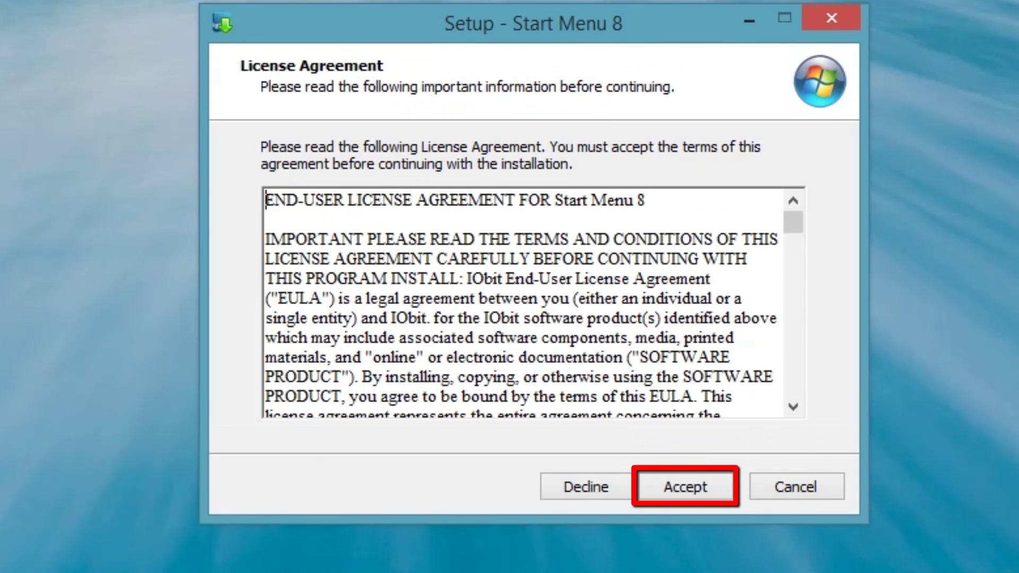
pyautogui.click(705, 484)
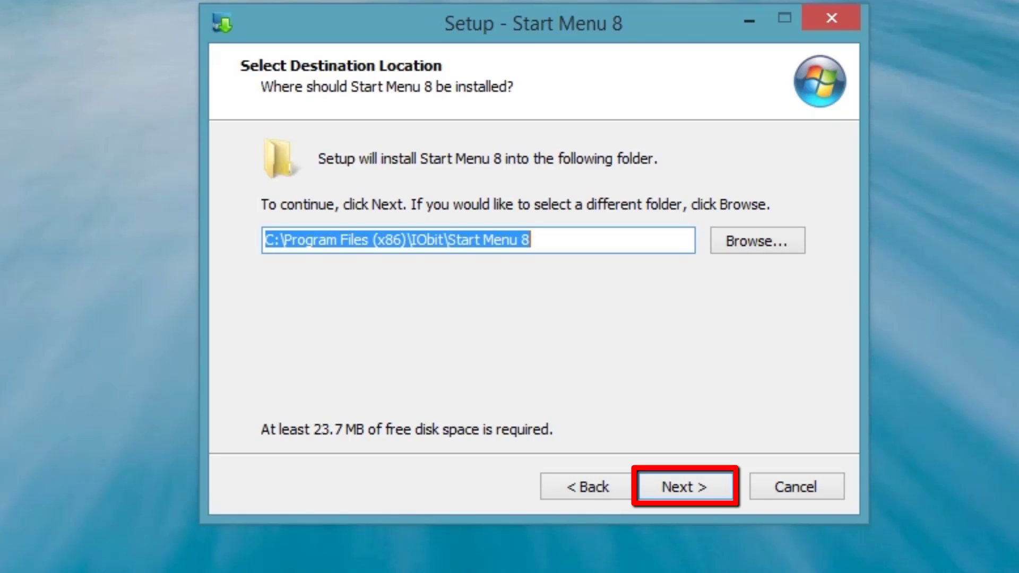
pyautogui.click(685, 489)
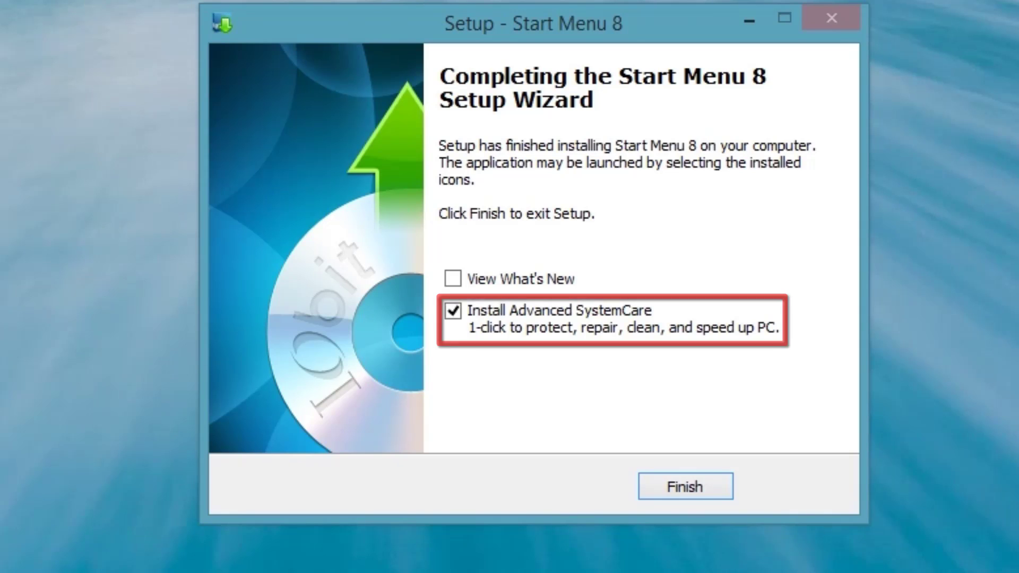
# - Finish setup without Advanced SystemCare, keeping the Windows 7 style and Default Theme
pyautogui.click(452, 312)
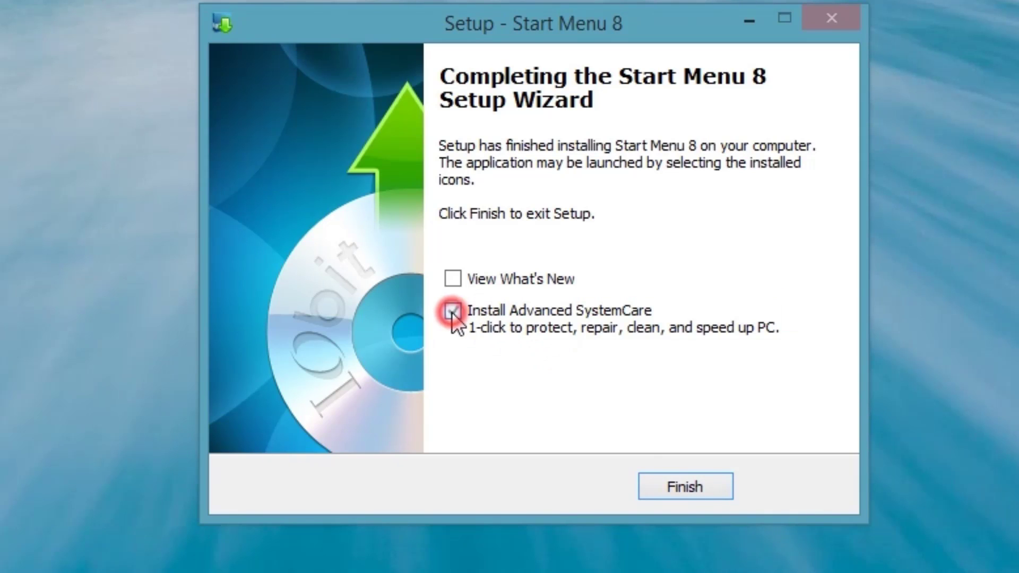
pyautogui.click(664, 494)
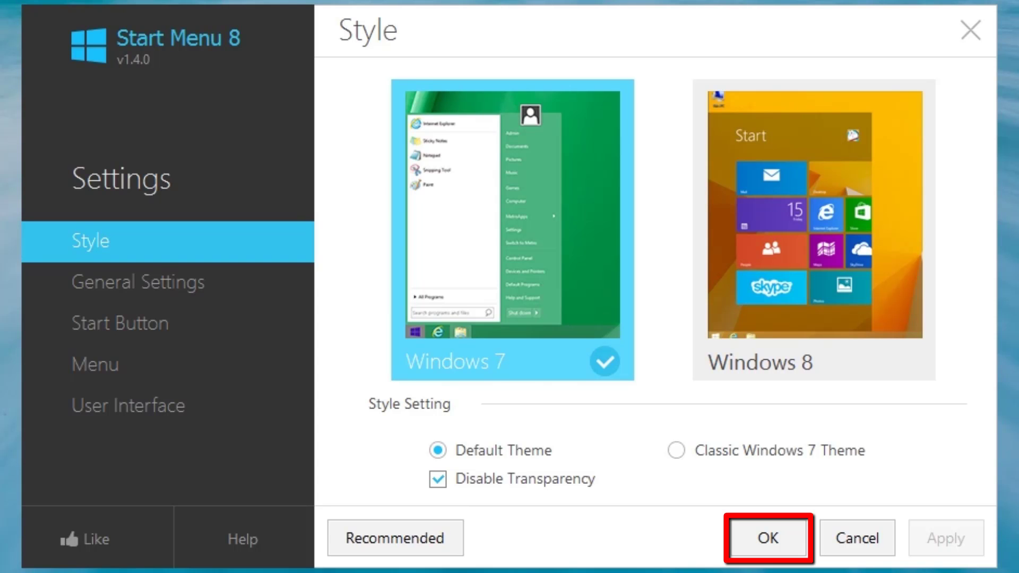
pyautogui.click(783, 540)
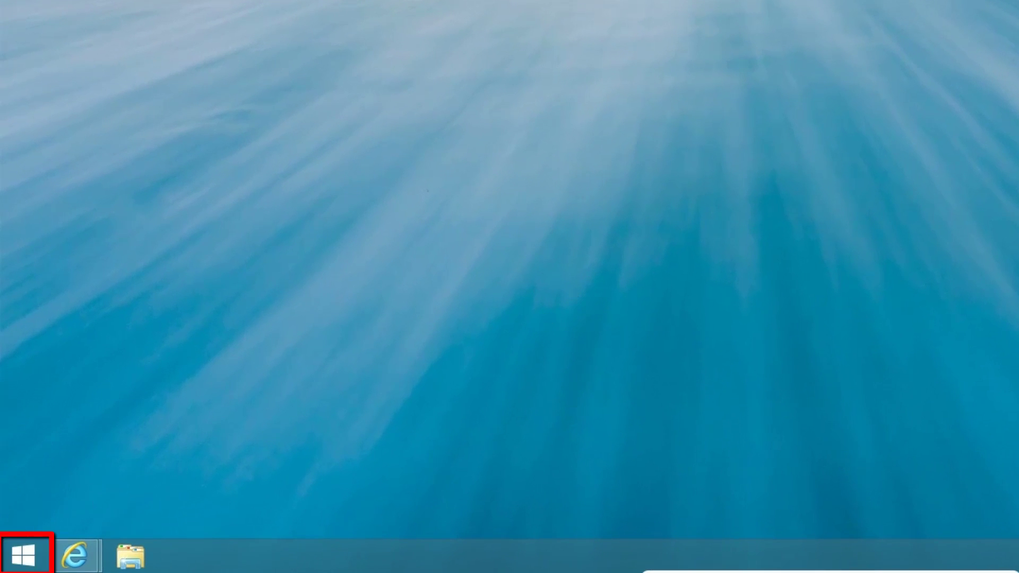
# - Browse the new Start menu's All Programs, then its MetroApps list from Alarms to Weather
pyautogui.click(22, 555)
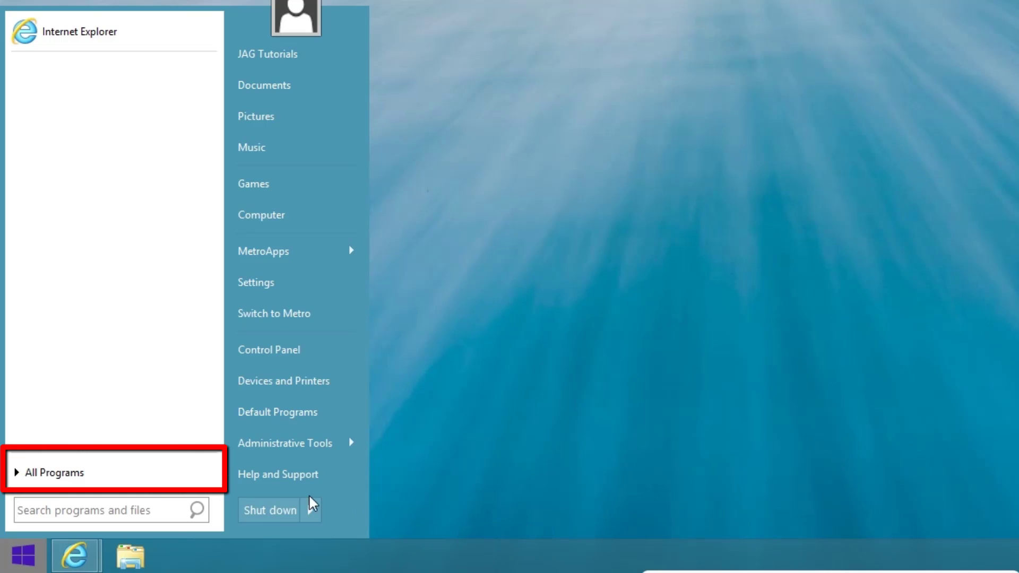
pyautogui.click(196, 471)
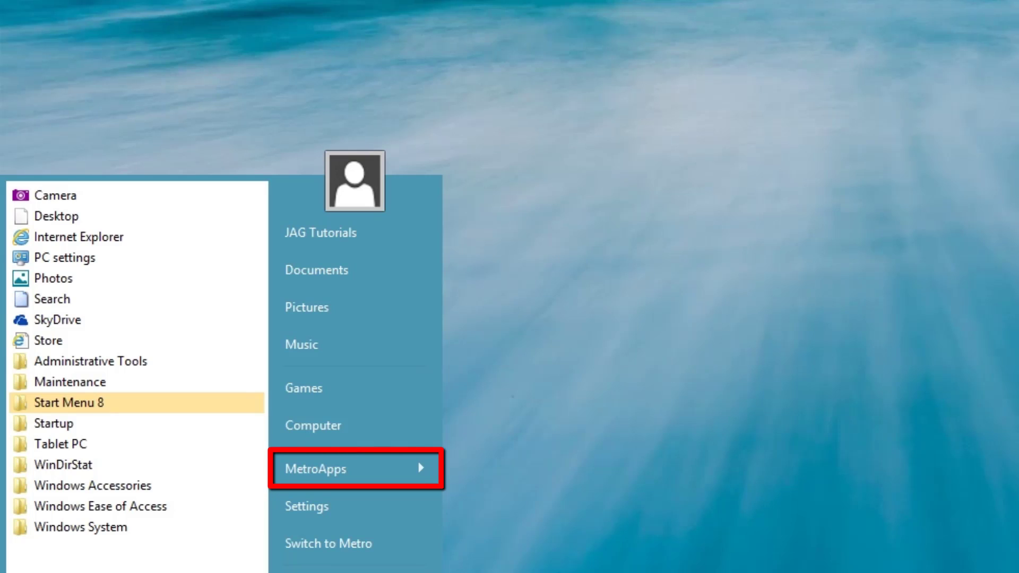
pyautogui.click(384, 480)
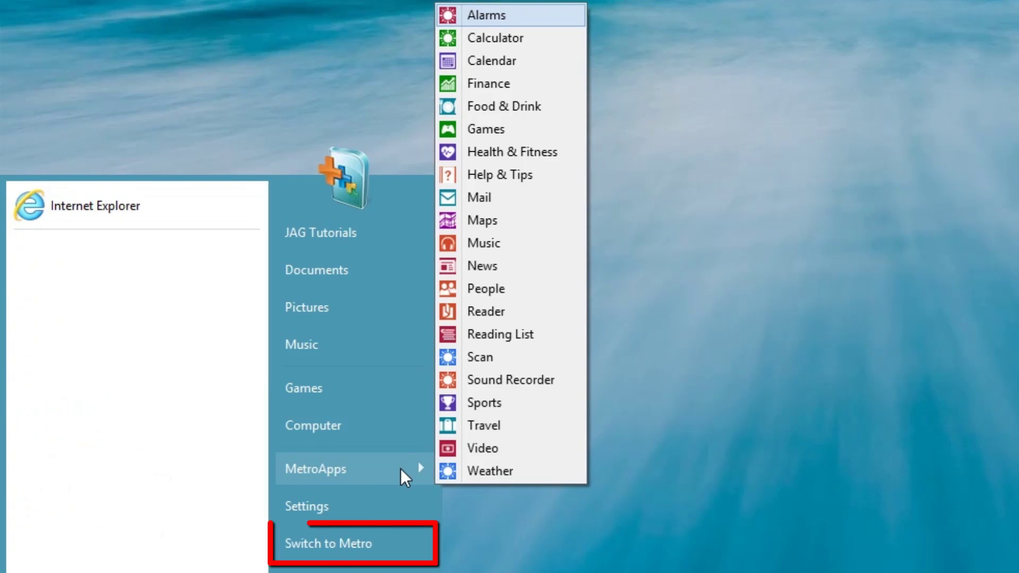
# - Switch to the Metro Start screen, return via the Desktop tile, and reopen Start Menu 8
pyautogui.click(373, 543)
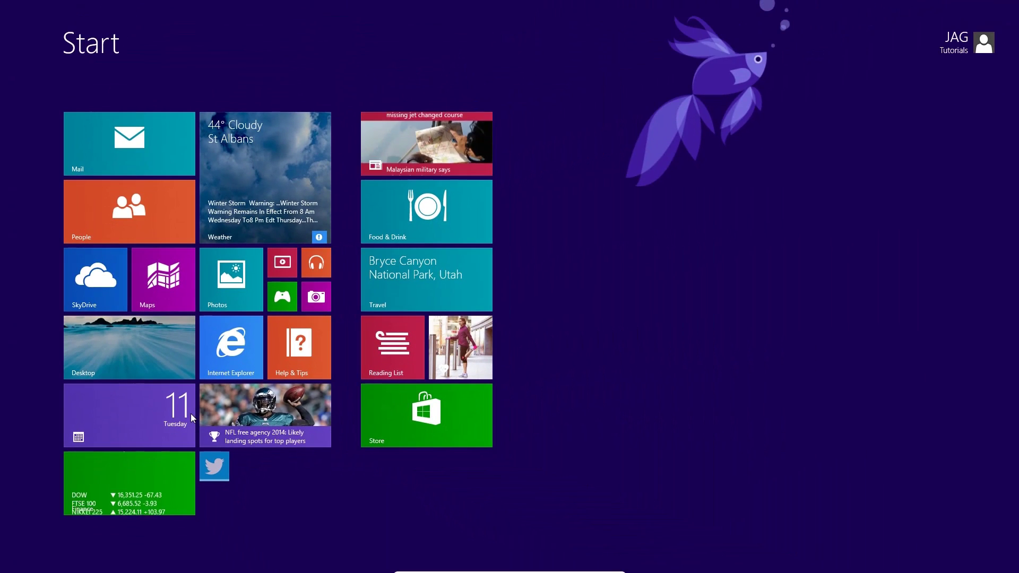
pyautogui.click(148, 358)
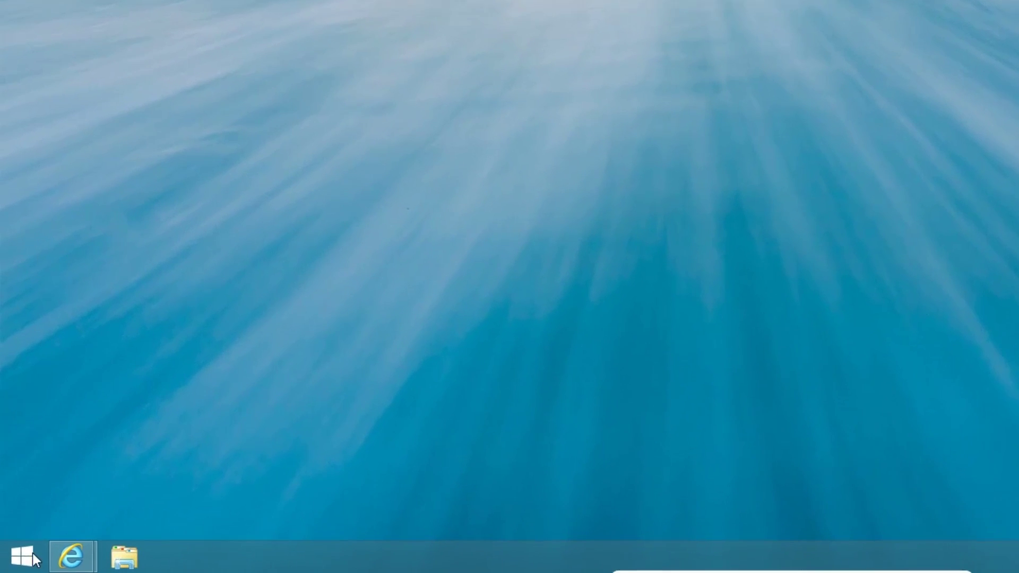
pyautogui.click(33, 553)
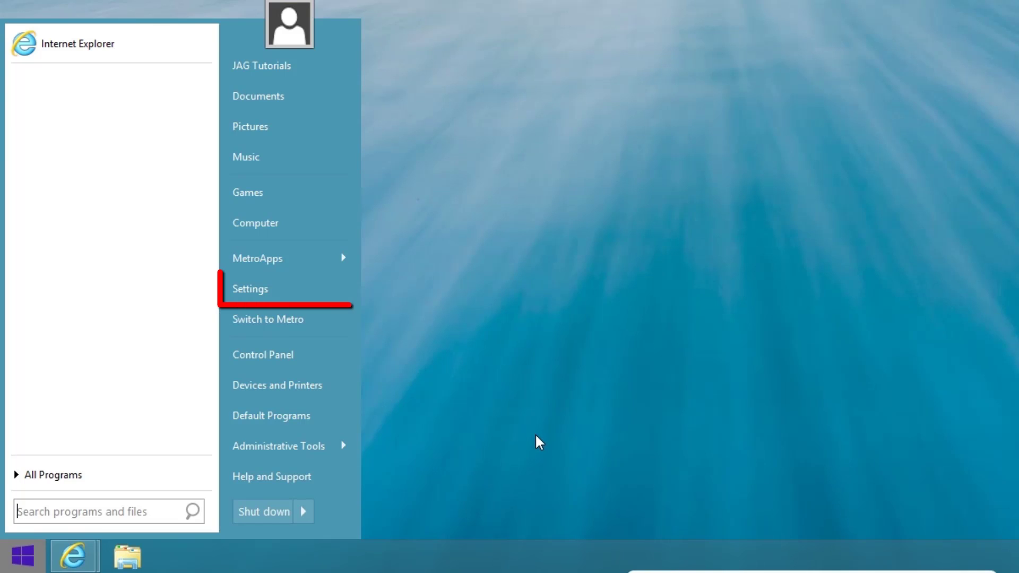
# - Open Start Menu 8 Settings to the Menu page showing Administrative Tools and Documents options
pyautogui.click(330, 293)
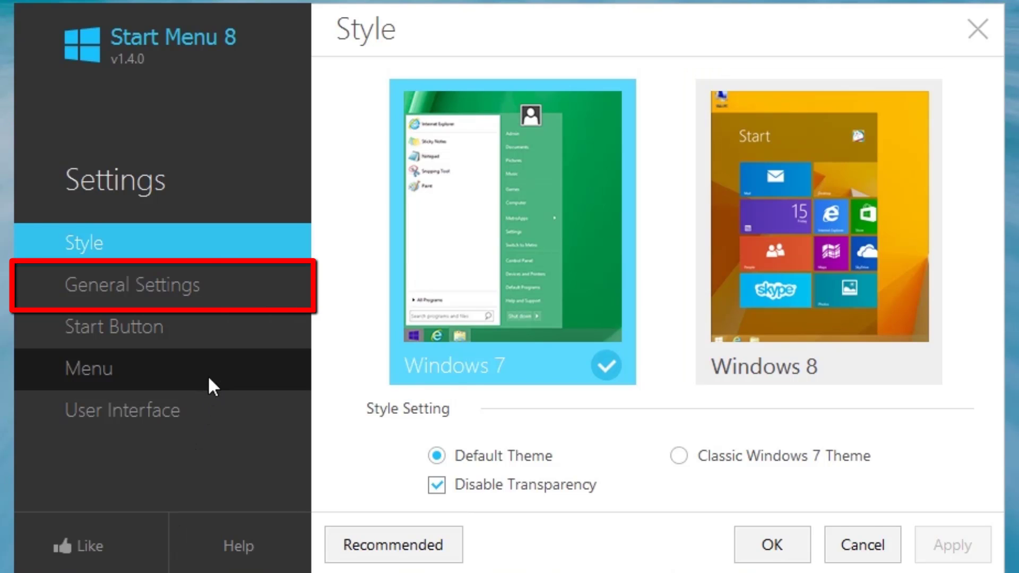
pyautogui.click(214, 284)
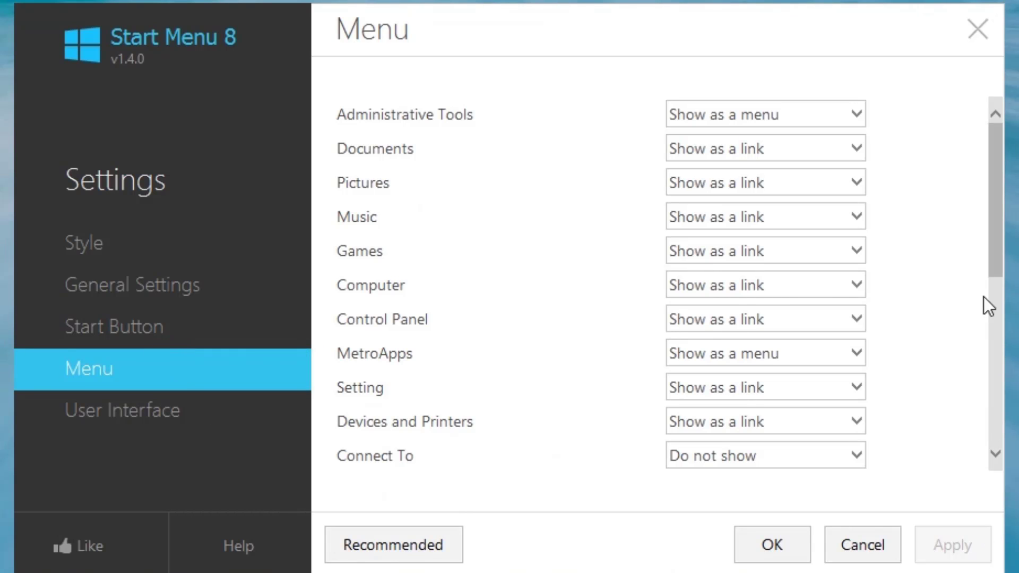
# - Leave Administrative Tools as Show as a menu and view the User Interface settings
pyautogui.click(858, 112)
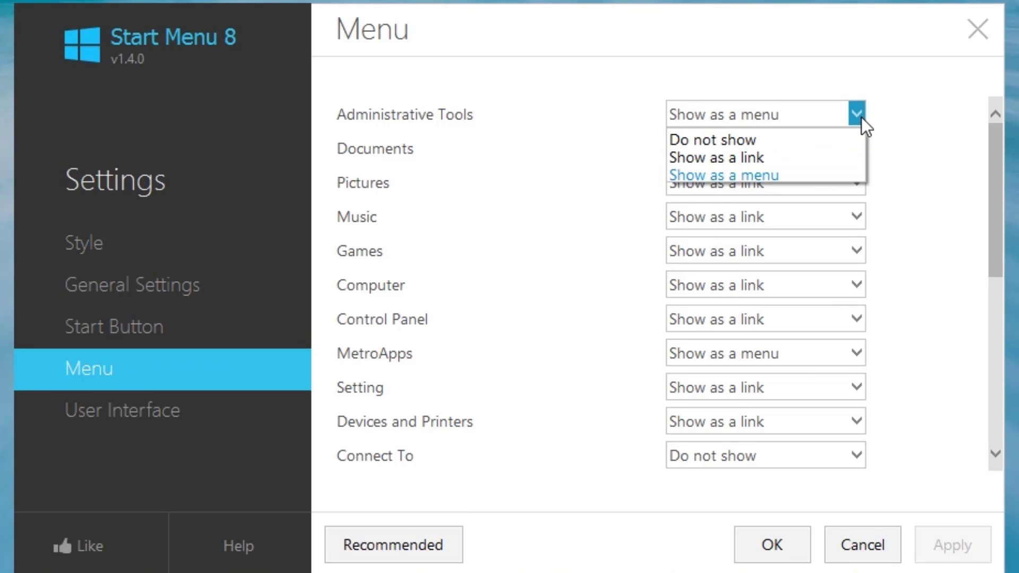
pyautogui.click(861, 117)
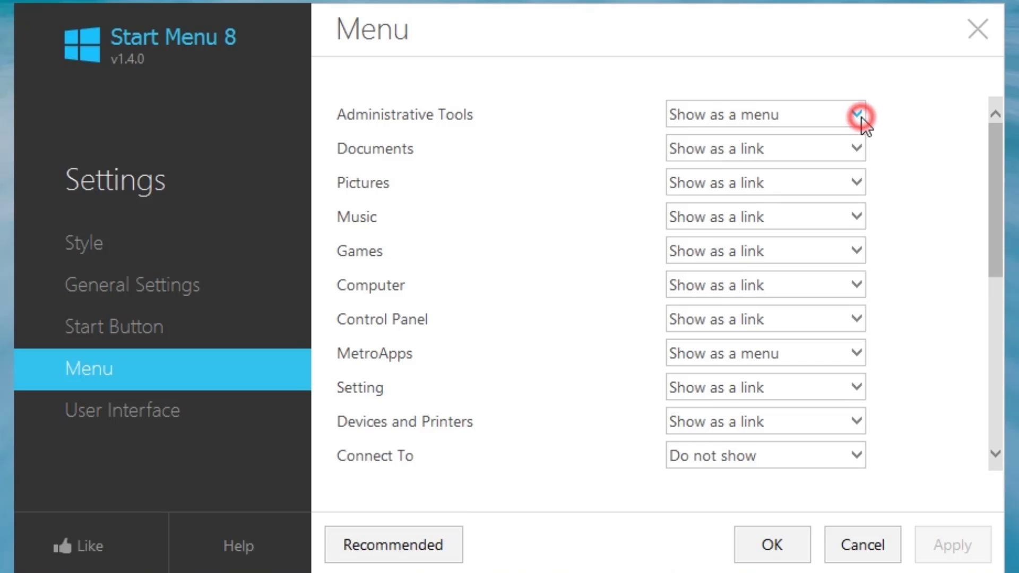
pyautogui.click(161, 421)
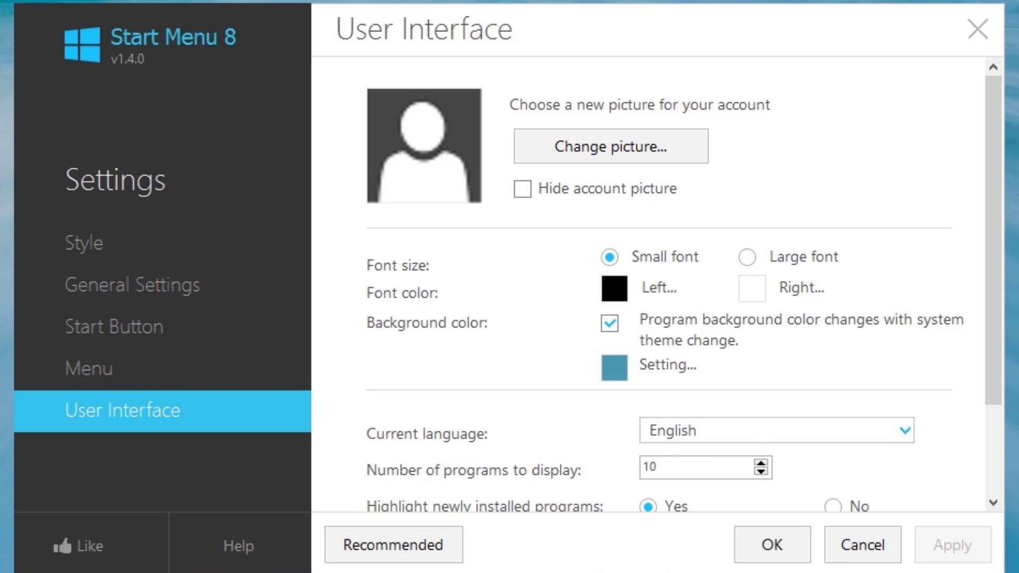
# - Review the rest of the User Interface page, save with OK, and reopen the Start menu
pyautogui.moveTo(992, 340); pyautogui.dragTo(1004, 486)
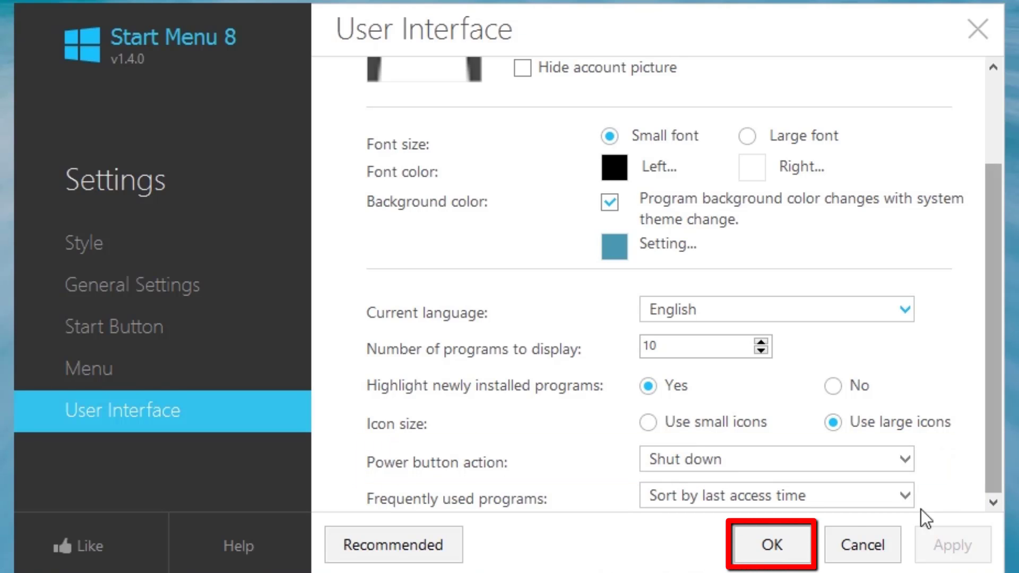
pyautogui.click(788, 544)
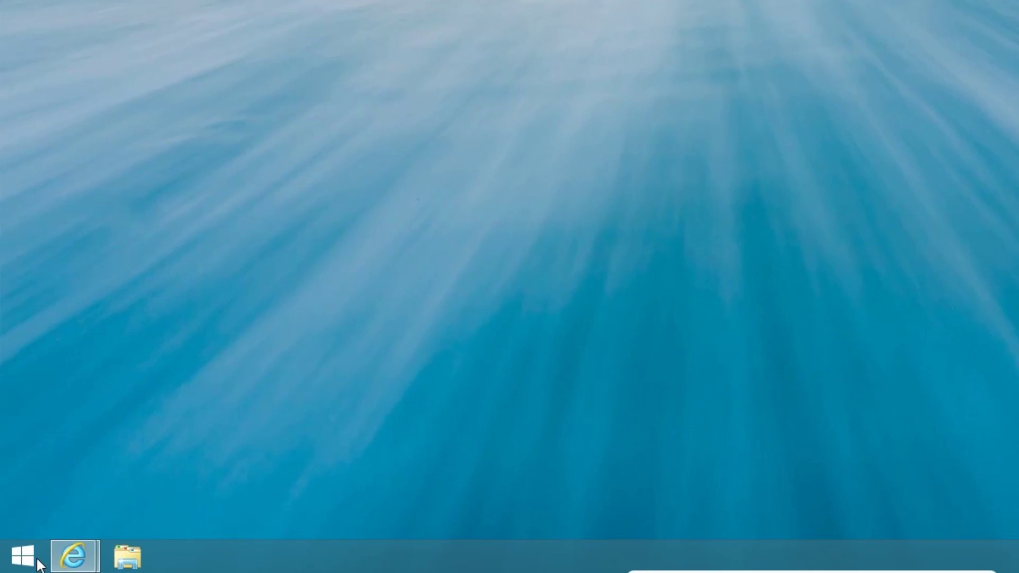
pyautogui.click(38, 559)
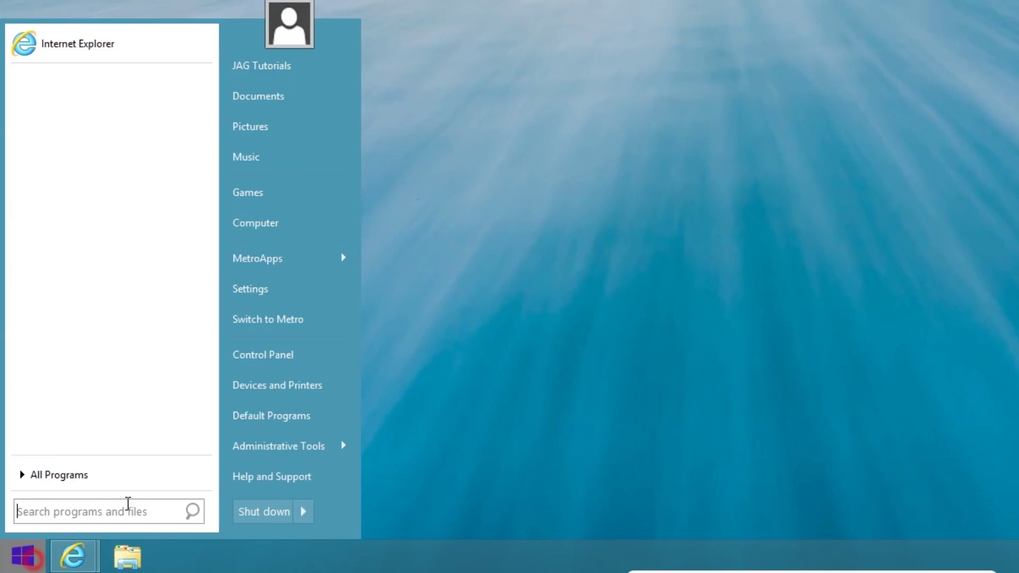